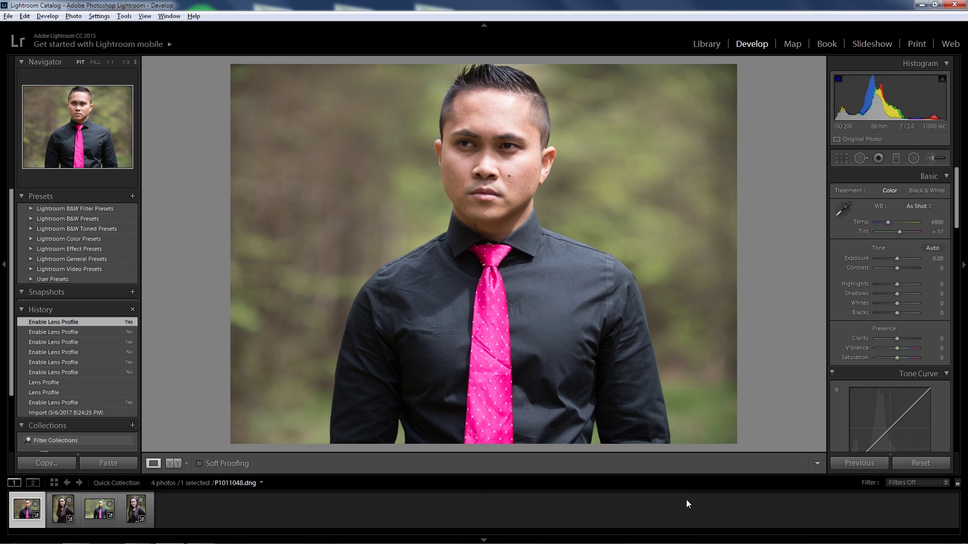
# View IMG_1894, P1011055, IMG_1895 and back to P1011048.dng, scrolling to Lens Corrections
pyautogui.click(92, 514)
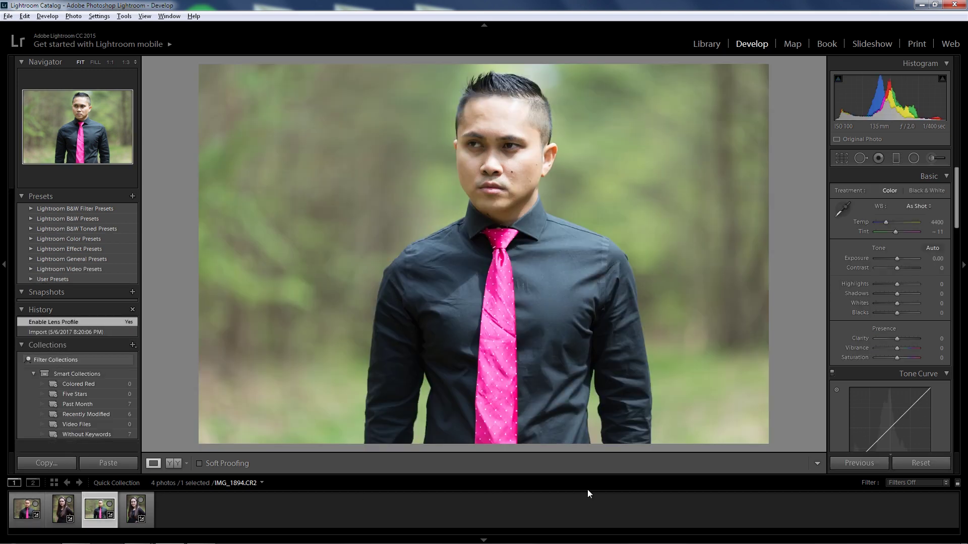
pyautogui.click(60, 514)
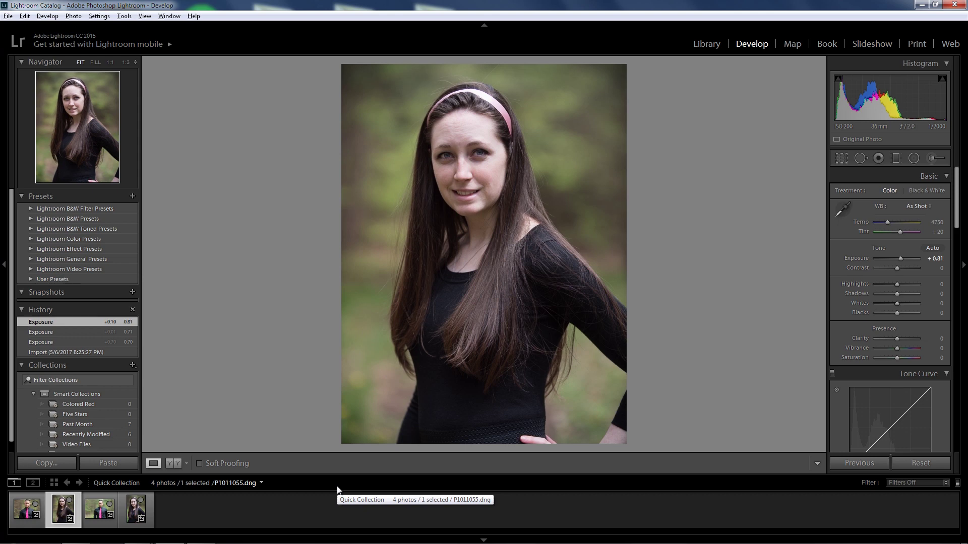
pyautogui.click(135, 510)
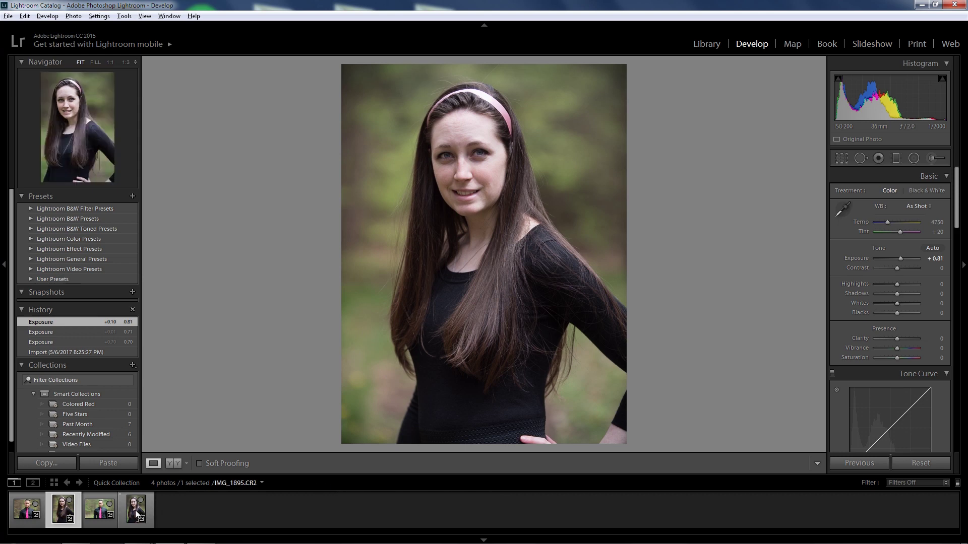
pyautogui.click(60, 509)
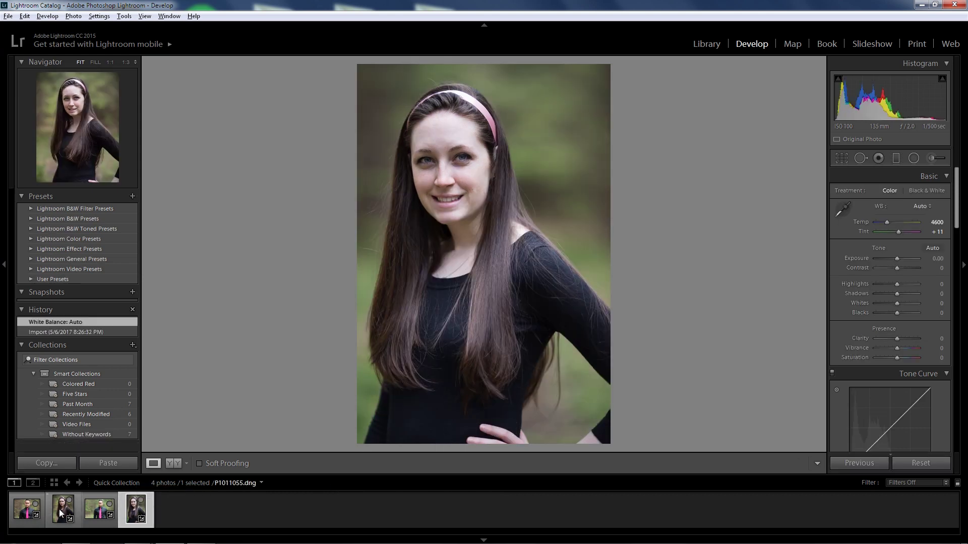
pyautogui.click(25, 509)
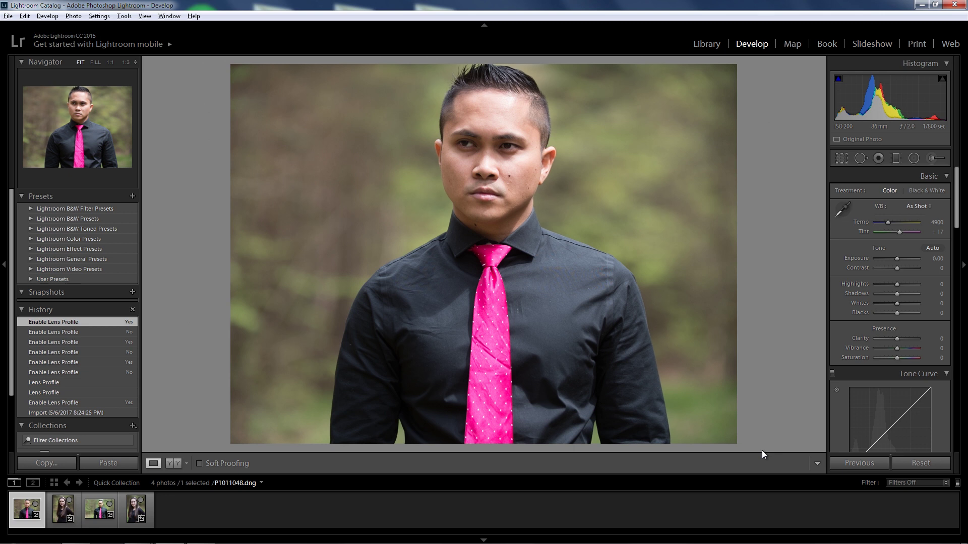
pyautogui.moveTo(956, 199); pyautogui.dragTo(959, 285)
pyautogui.scroll(-10, 910, 382)
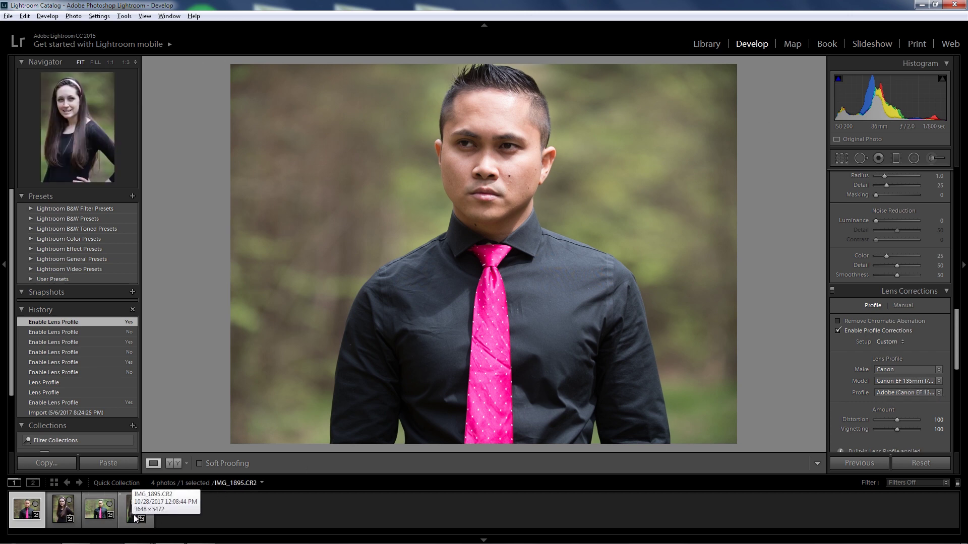
# Check the lens correction profiles of P1011048.dng, IMG_1894.CR2, P1011055.dng and IMG_1895.CR2
pyautogui.click(98, 514)
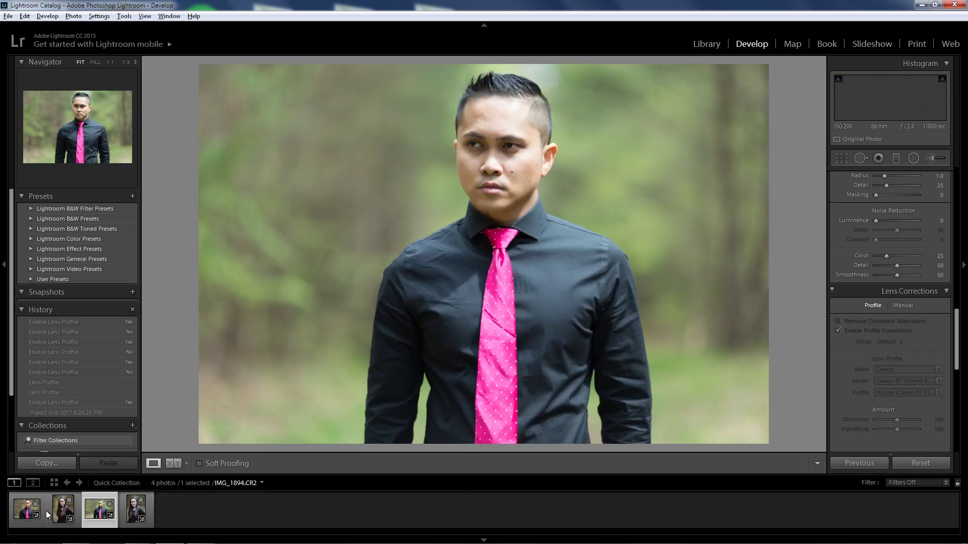
pyautogui.click(18, 513)
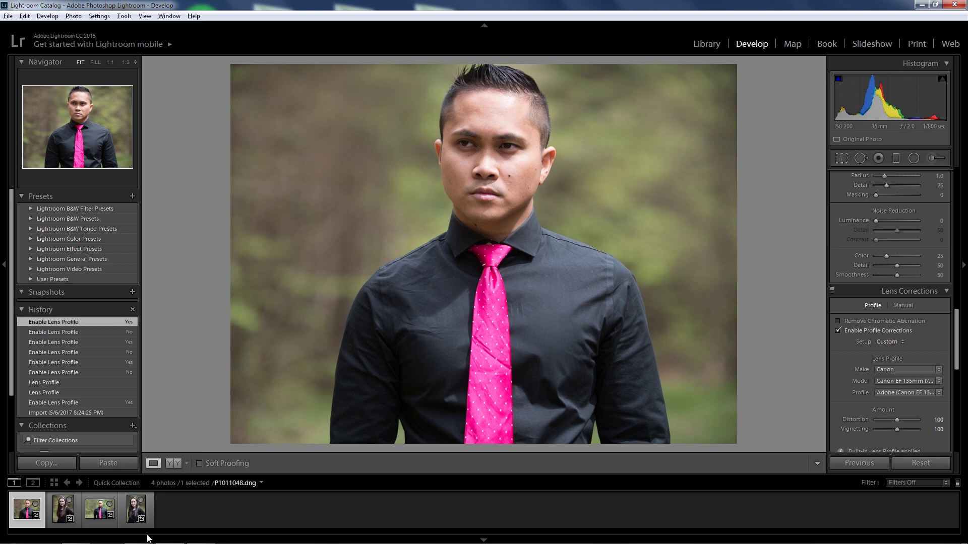
pyautogui.click(100, 511)
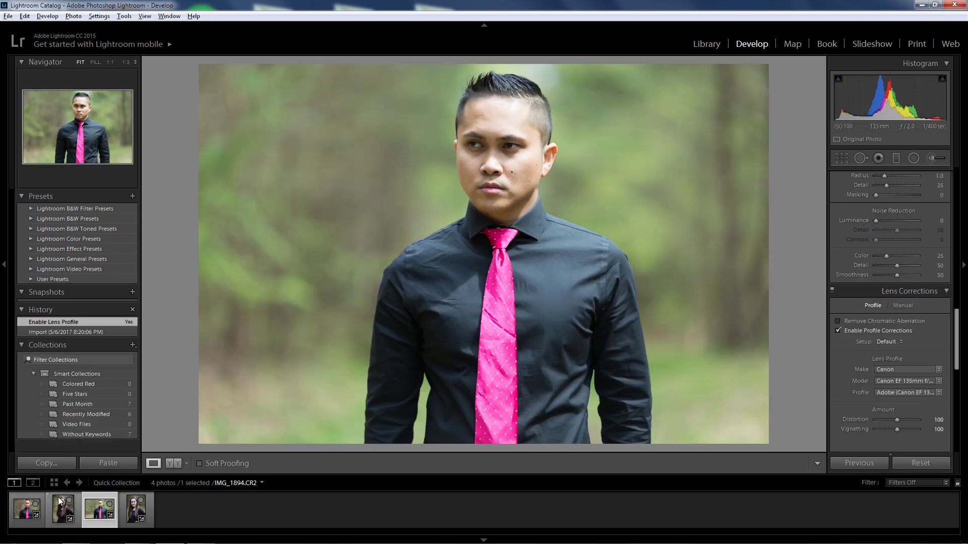
pyautogui.click(61, 516)
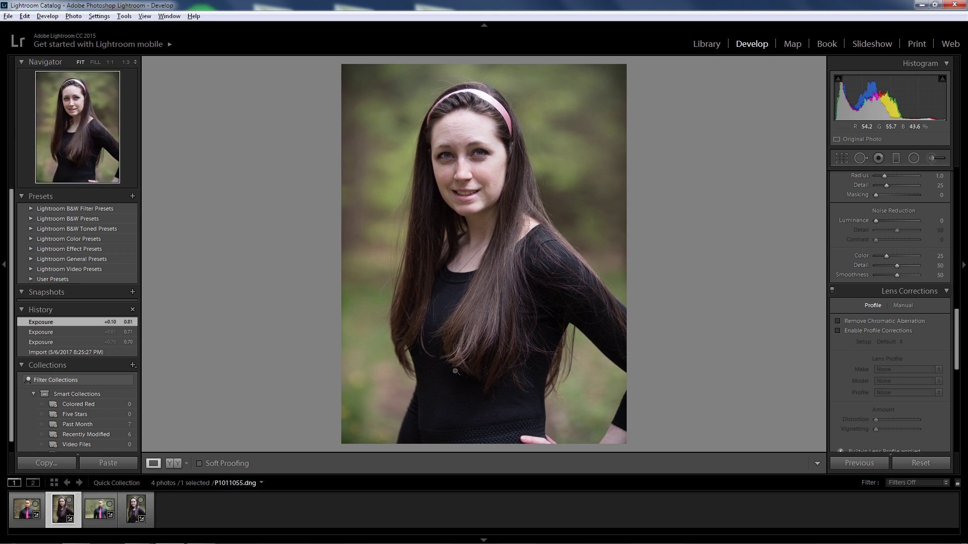
pyautogui.click(128, 512)
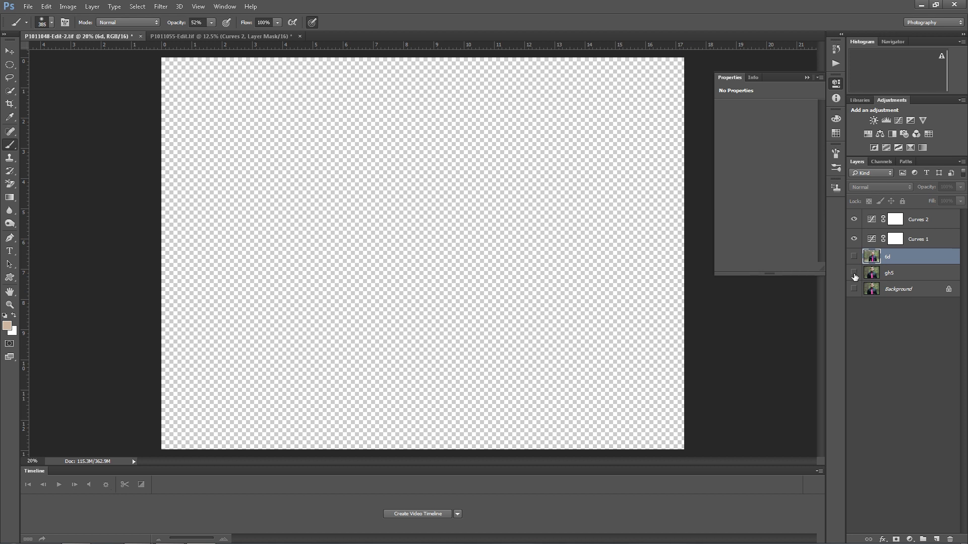
# Turn on the gh5 layer's visibility and zoom in on the man's face
pyautogui.click(853, 273)
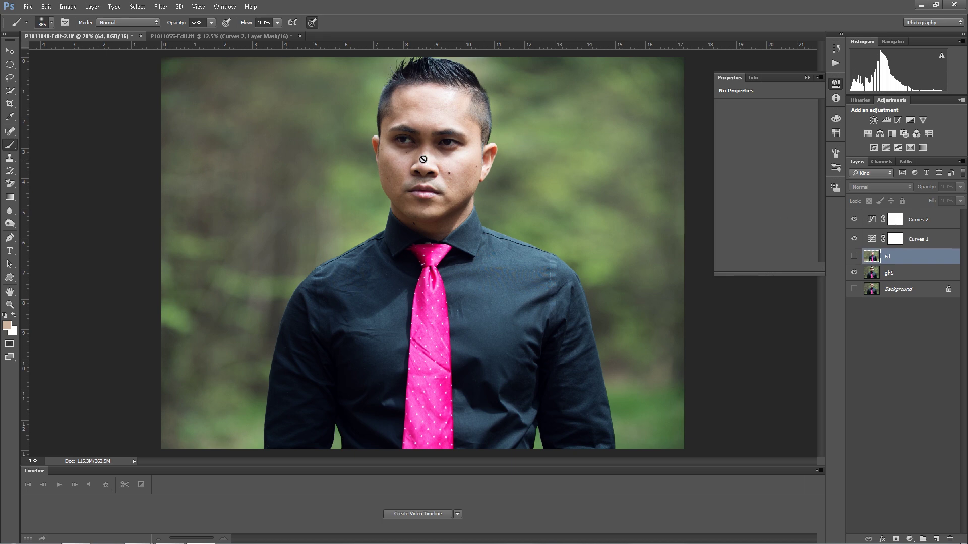
pyautogui.scroll(4, 464, 157)
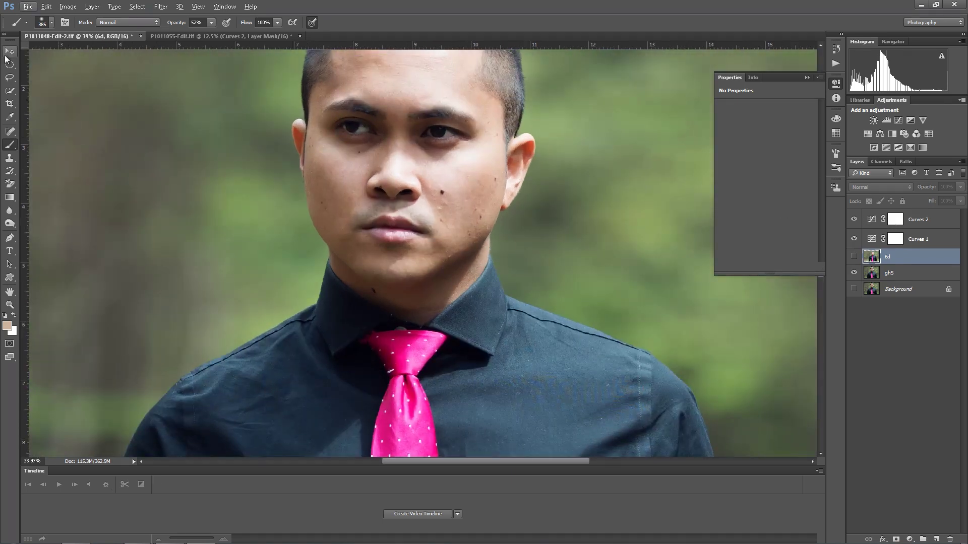
pyautogui.press('v')
pyautogui.scroll(3, 422, 223)
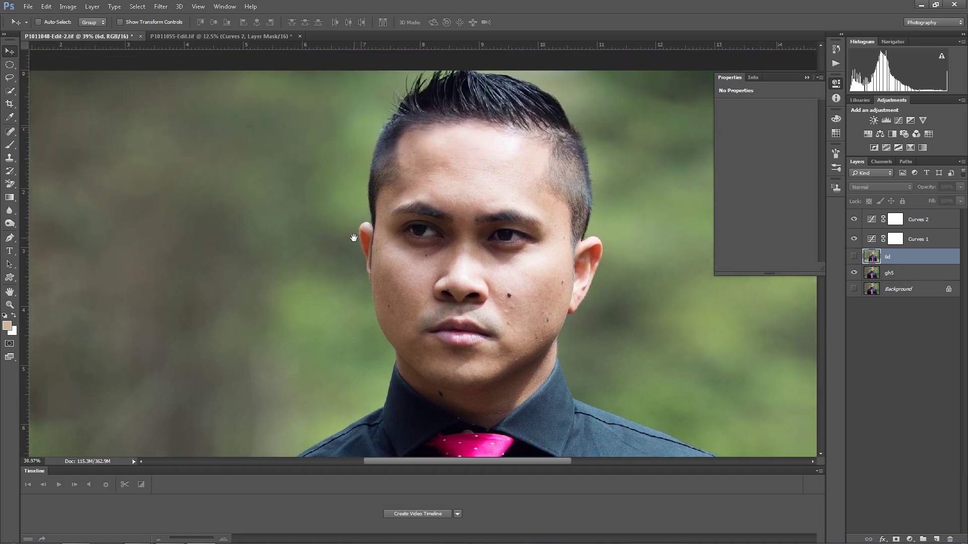
pyautogui.scroll(2, 350, 257)
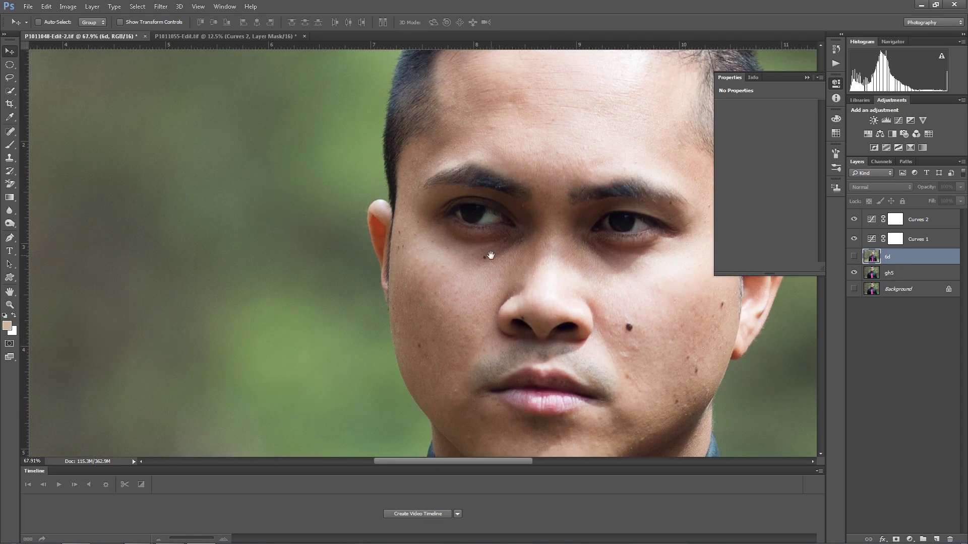
# Pan across the face, recentre the man and zoom back out
pyautogui.moveTo(495, 253); pyautogui.dragTo(302, 196)
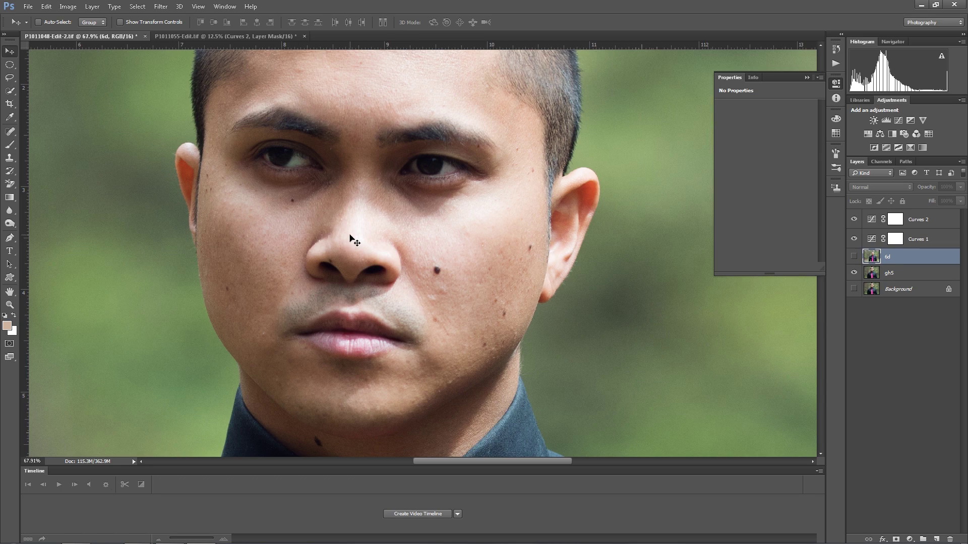
pyautogui.scroll(-5, 351, 239)
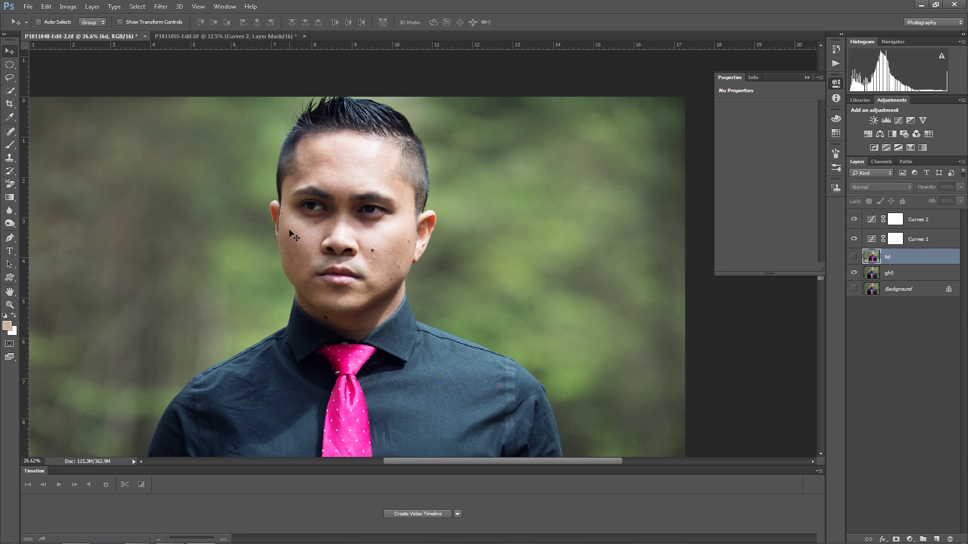
pyautogui.moveTo(243, 264); pyautogui.dragTo(373, 173)
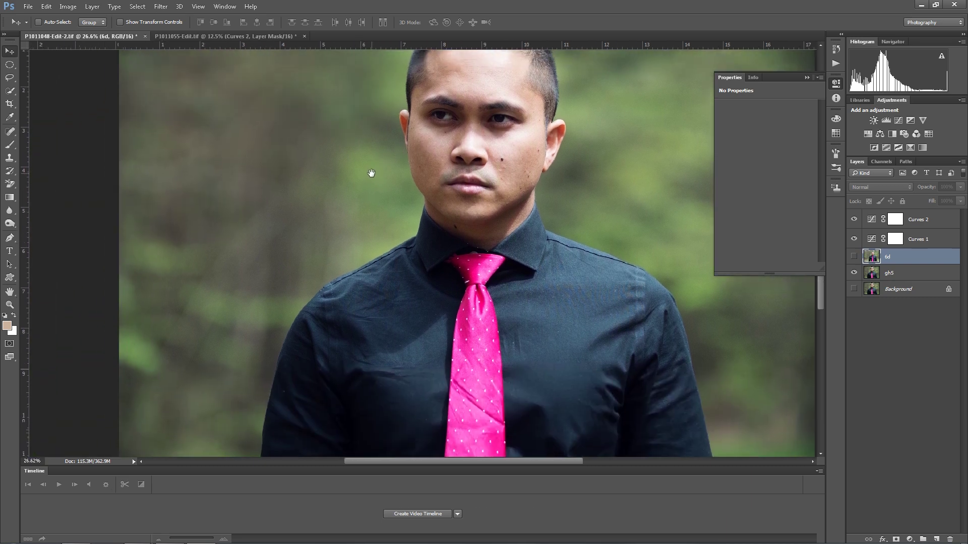
pyautogui.scroll(-1, 404, 196)
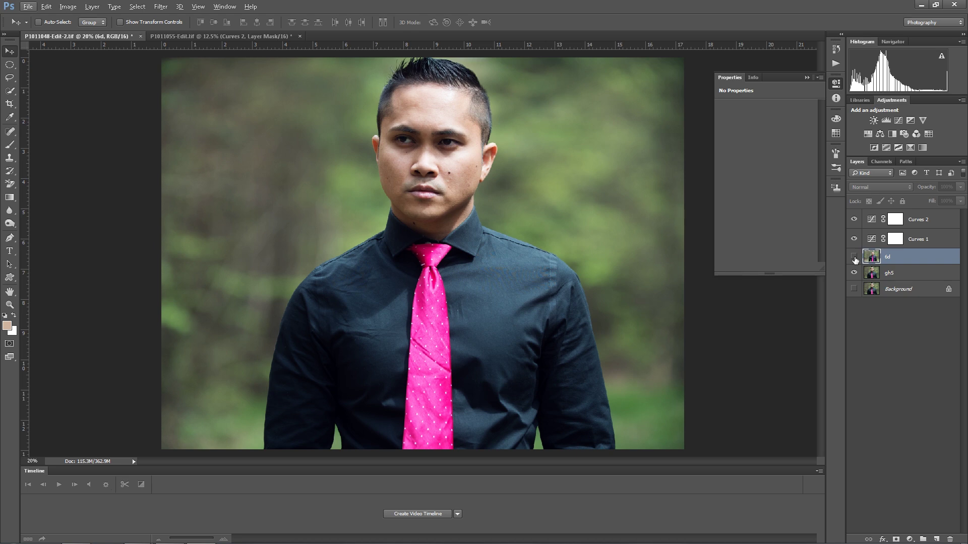
# Show the 6d layer over gh5 and zoom in and out on the portrait
pyautogui.click(853, 261)
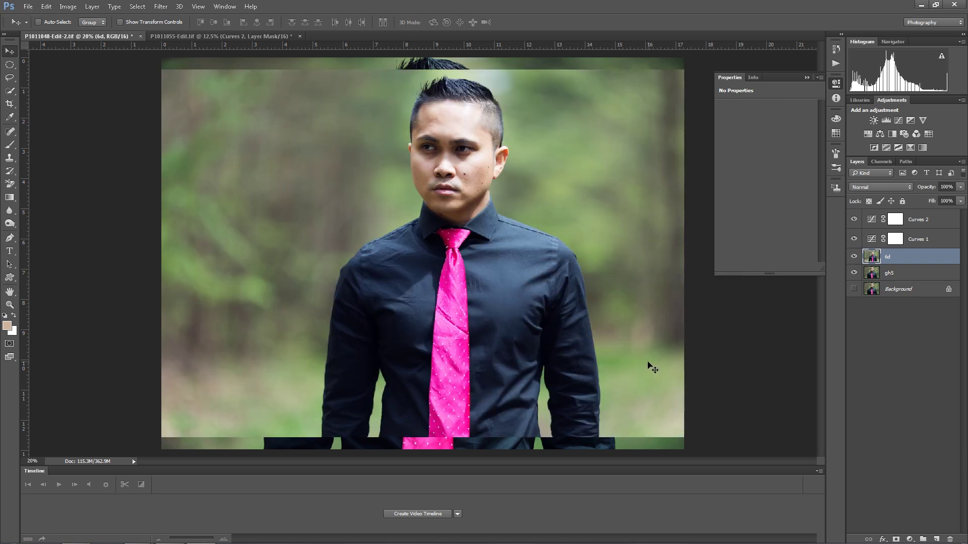
pyautogui.scroll(2, 459, 158)
pyautogui.scroll(5, 458, 158)
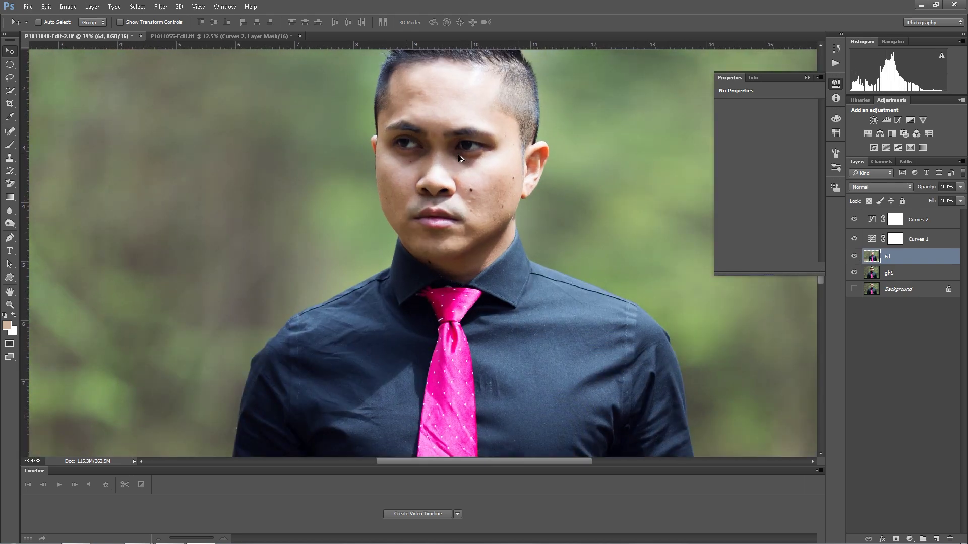
pyautogui.scroll(-5, 459, 156)
pyautogui.press('alt')
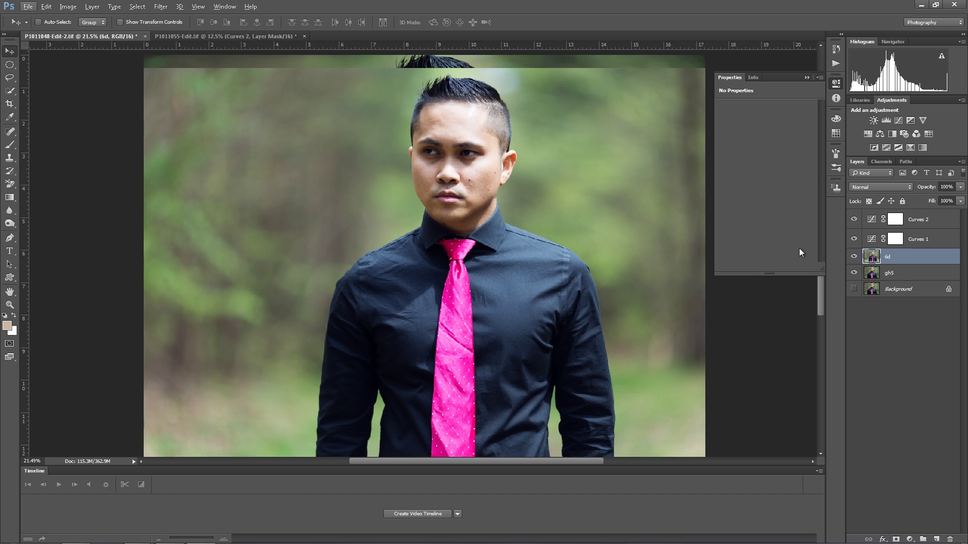
# Toggle the 6d layer off and on repeatedly to compare it with gh5
pyautogui.click(854, 257)
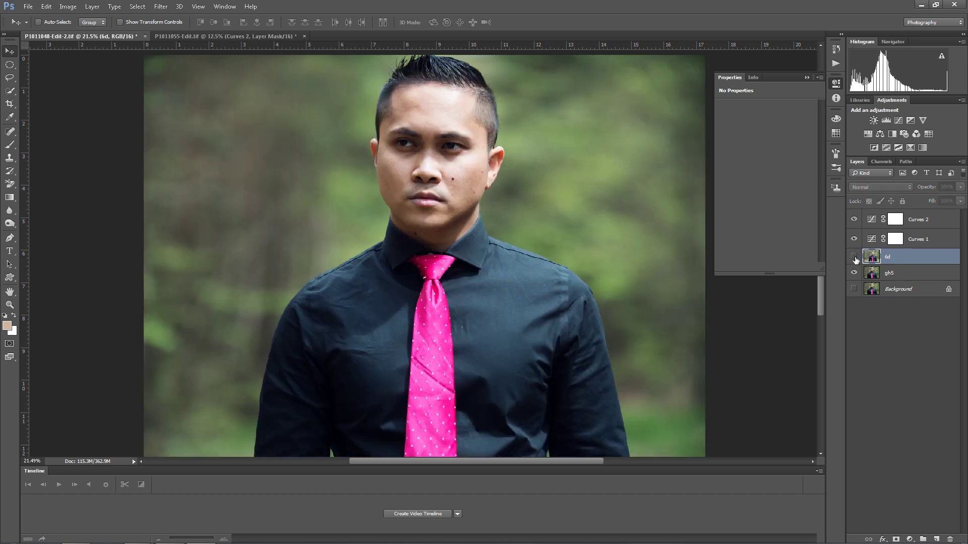
pyautogui.click(854, 257)
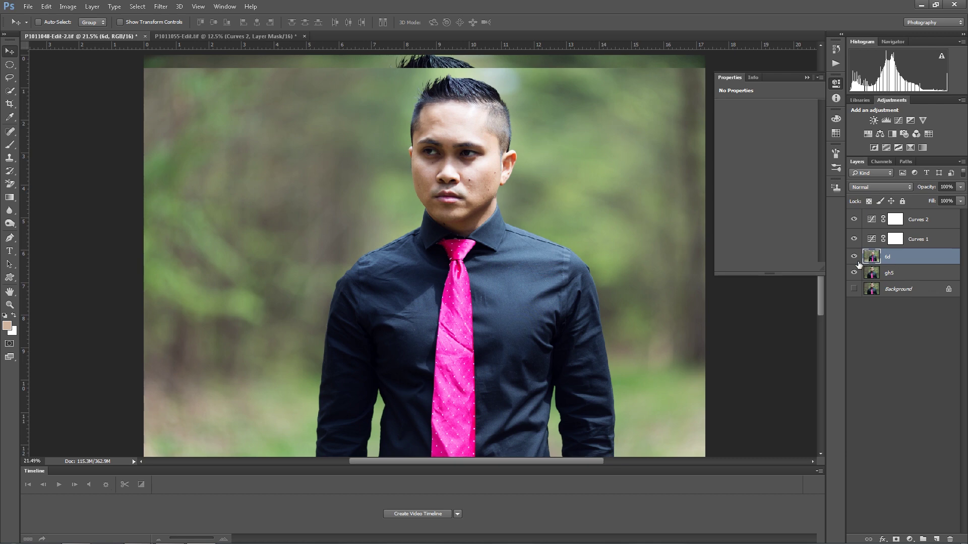
pyautogui.click(854, 257)
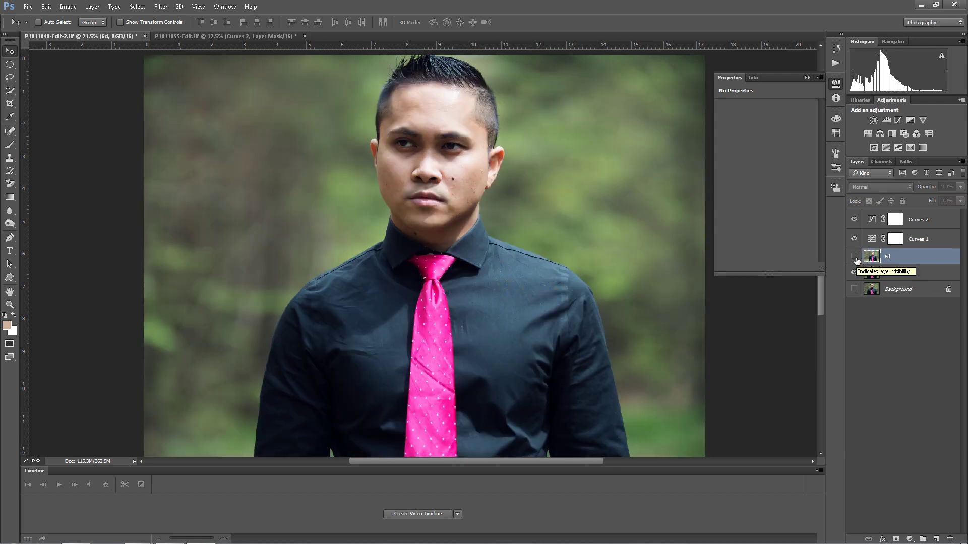
pyautogui.click(854, 257)
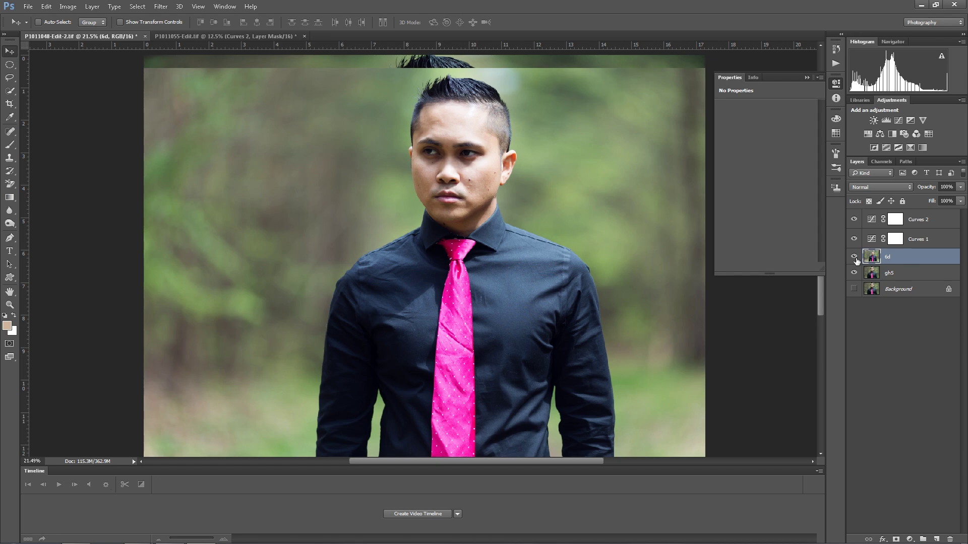
pyautogui.click(854, 257)
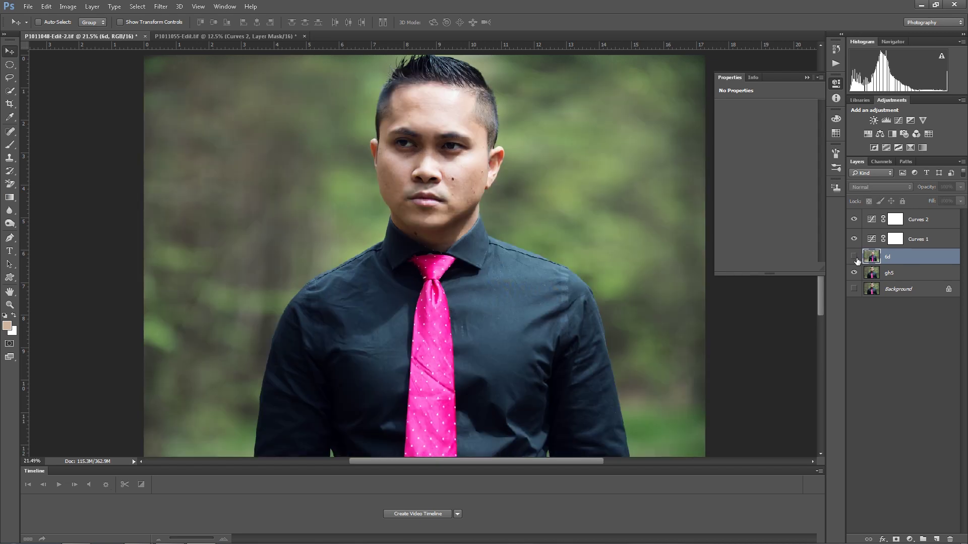
pyautogui.click(854, 257)
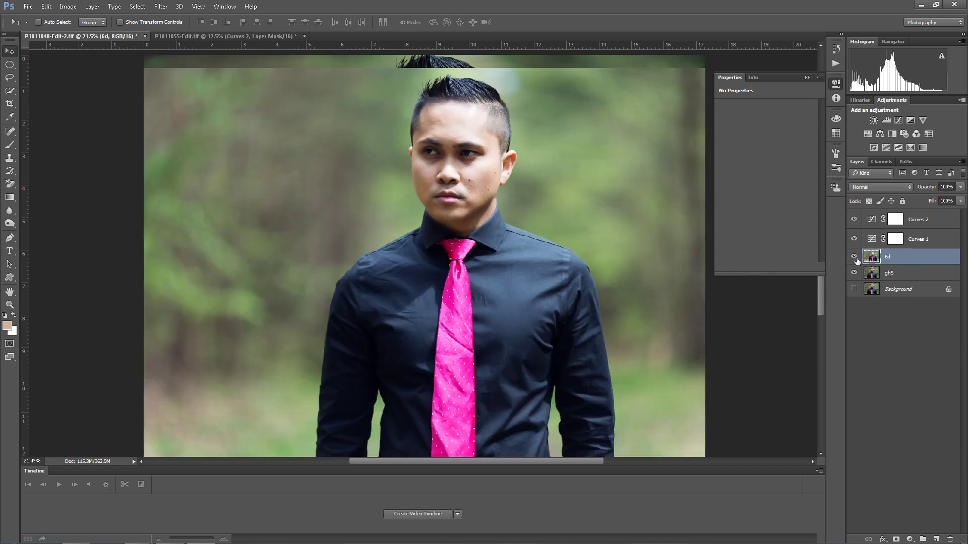
pyautogui.click(854, 257)
pyautogui.click(854, 257)
# Compare 6d and gh5 close-up, then switch to the P1011055-Edit.tif document
pyautogui.scroll(5, 451, 150)
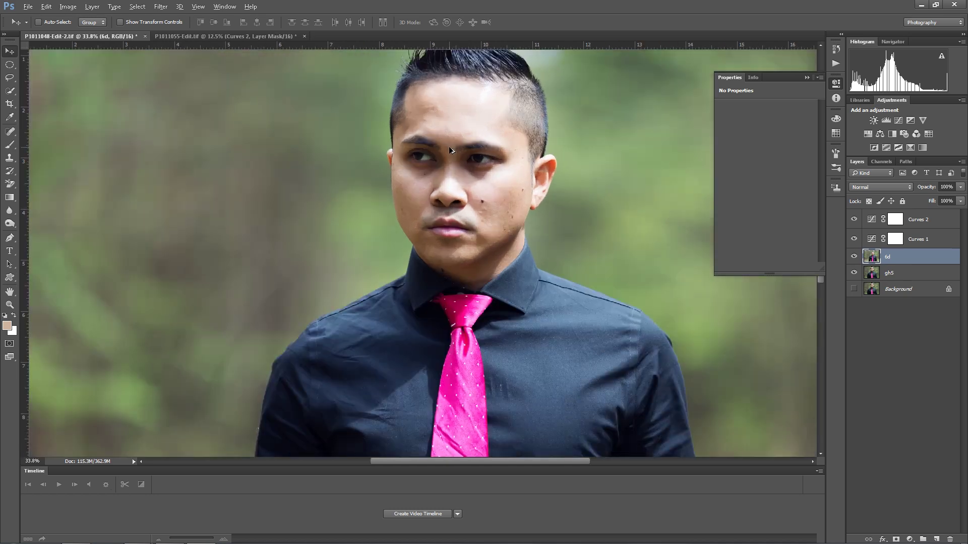
pyautogui.scroll(-4, 511, 182)
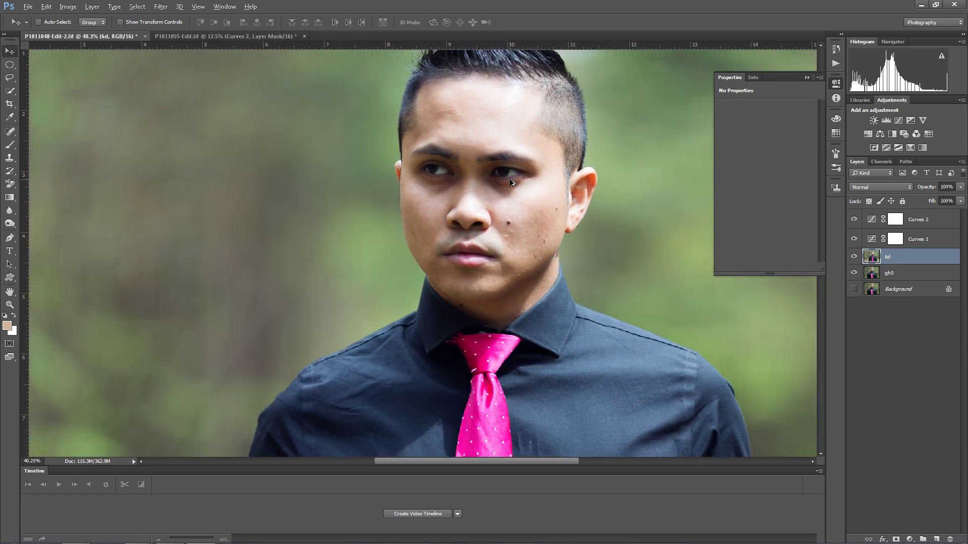
pyautogui.click(851, 258)
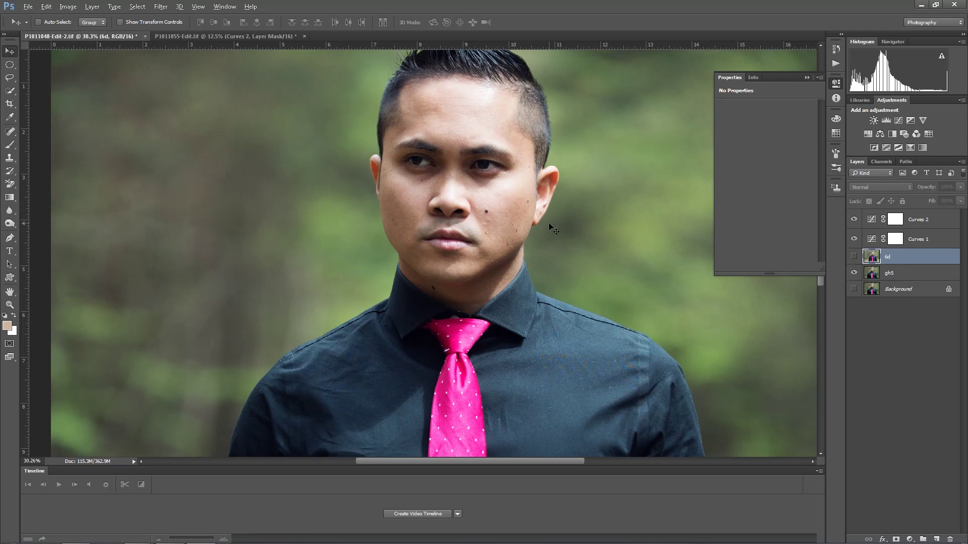
pyautogui.scroll(-2, 553, 230)
pyautogui.click(854, 257)
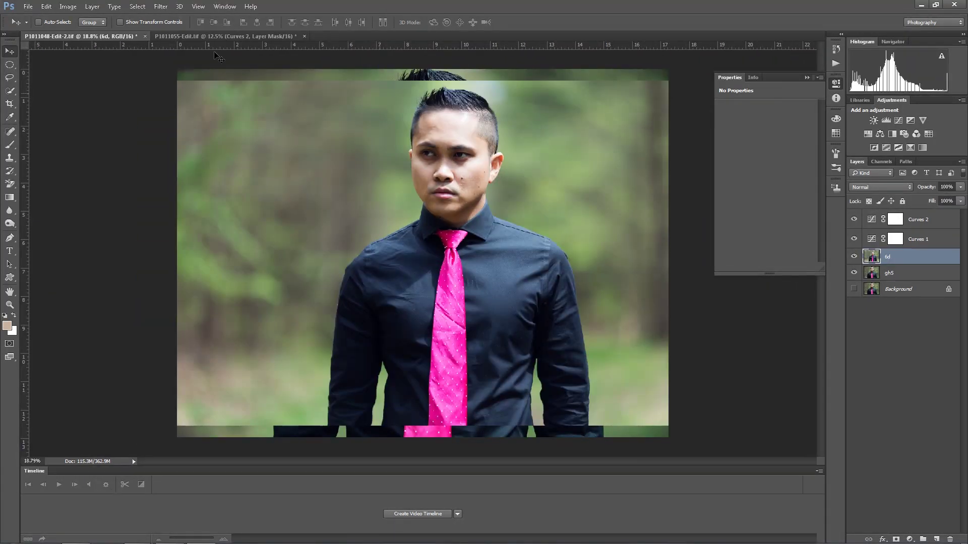
pyautogui.click(158, 38)
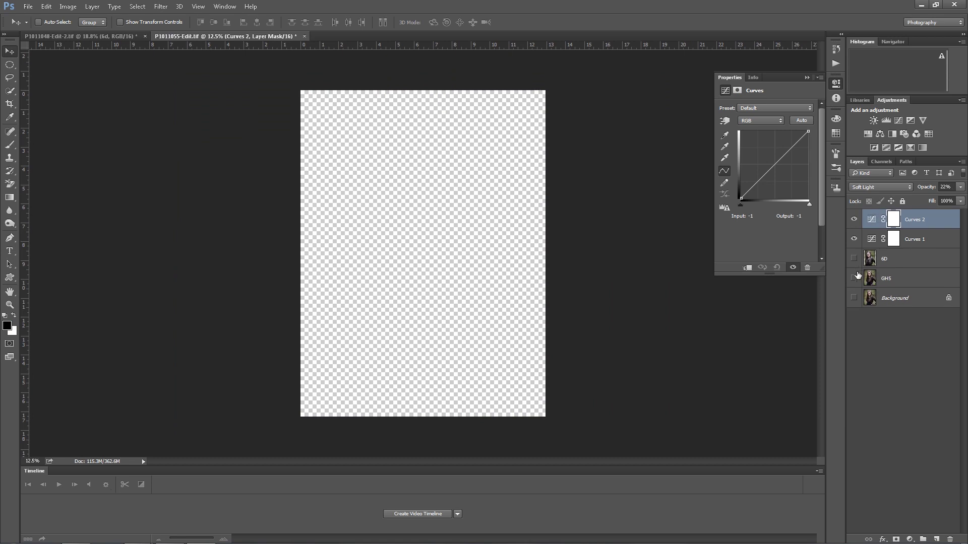
# Make the GH5 layer visible and select it in P1011055-Edit.tif
pyautogui.click(853, 277)
pyautogui.scroll(2, 291, 144)
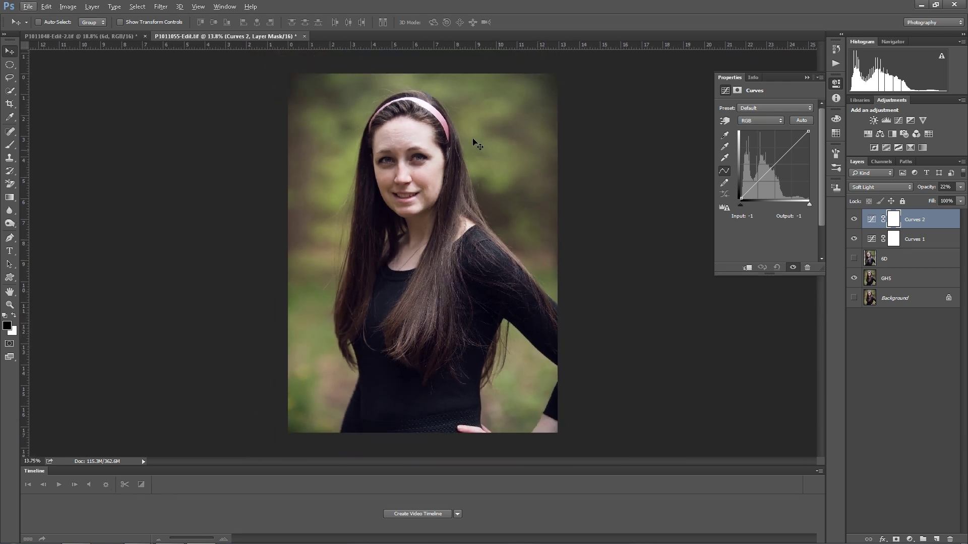
pyautogui.click(906, 281)
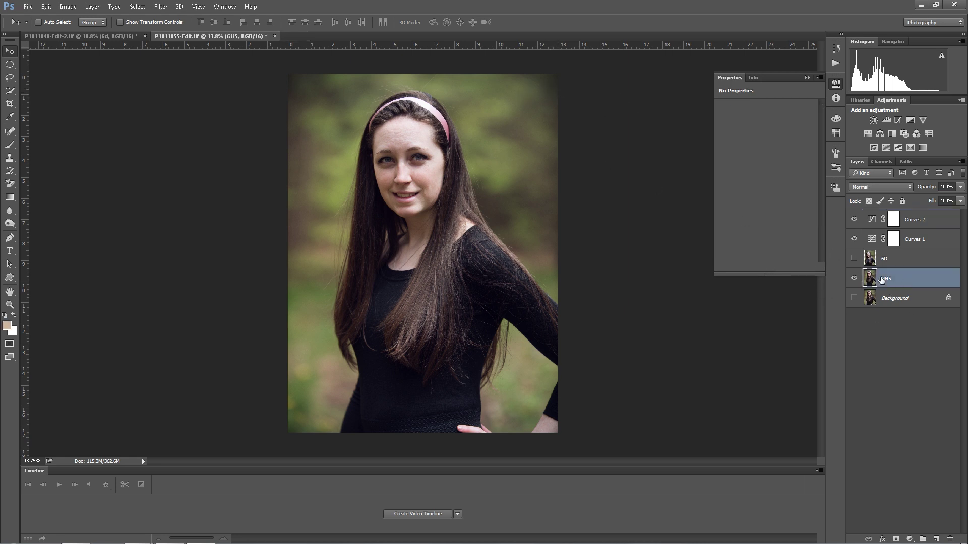
# Check the woman's original photo in Lightroom, then return to Photoshop
pyautogui.moveTo(141, 539)
pyautogui.click(169, 534)
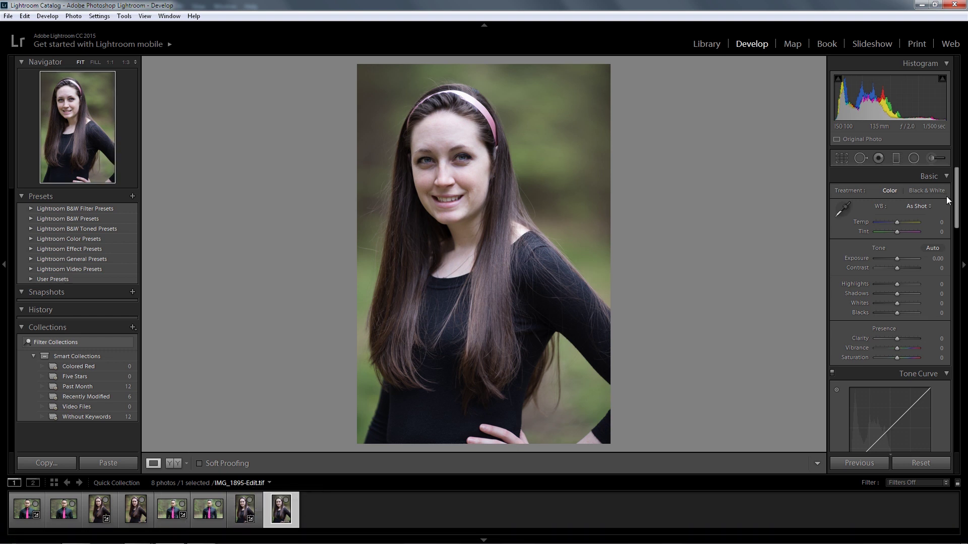
pyautogui.moveTo(956, 199); pyautogui.dragTo(962, 355)
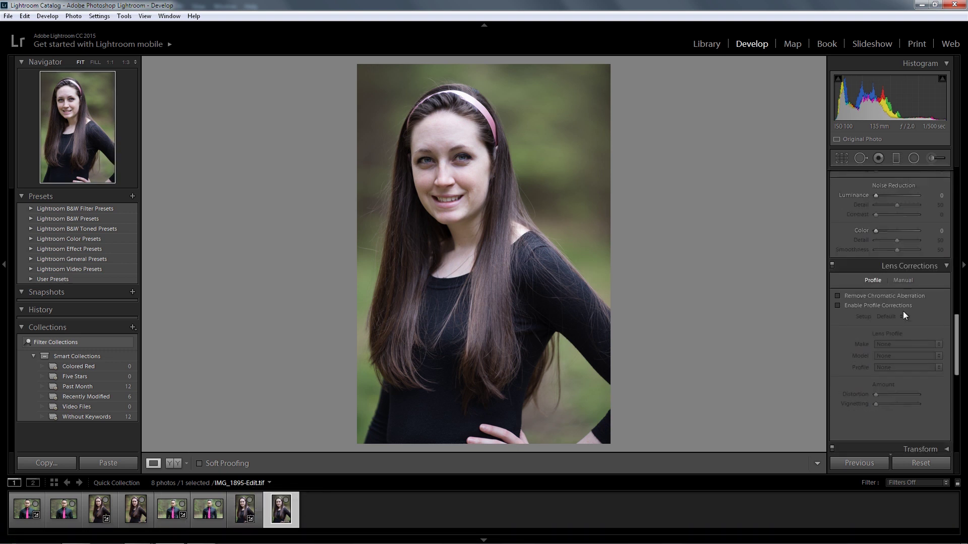
pyautogui.moveTo(280, 541)
pyautogui.click(201, 534)
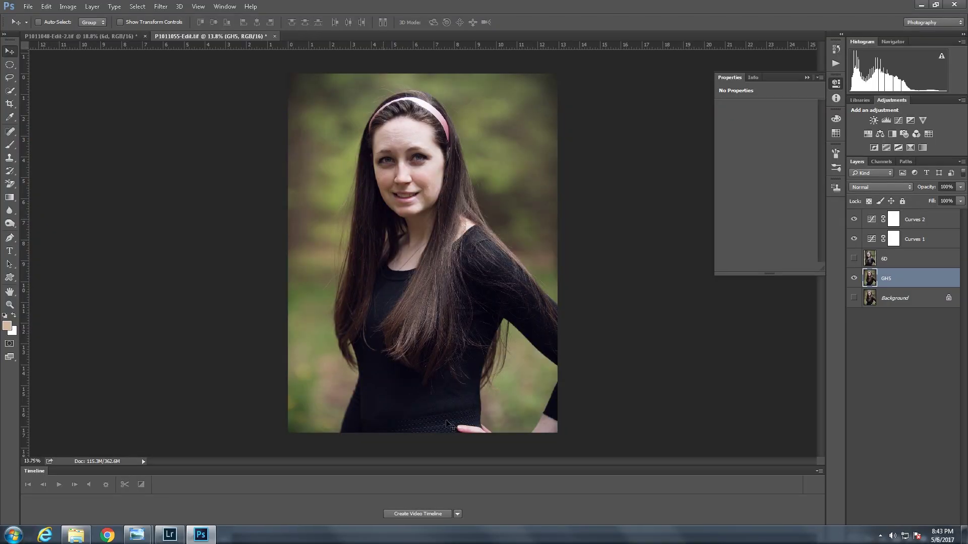
pyautogui.click(854, 259)
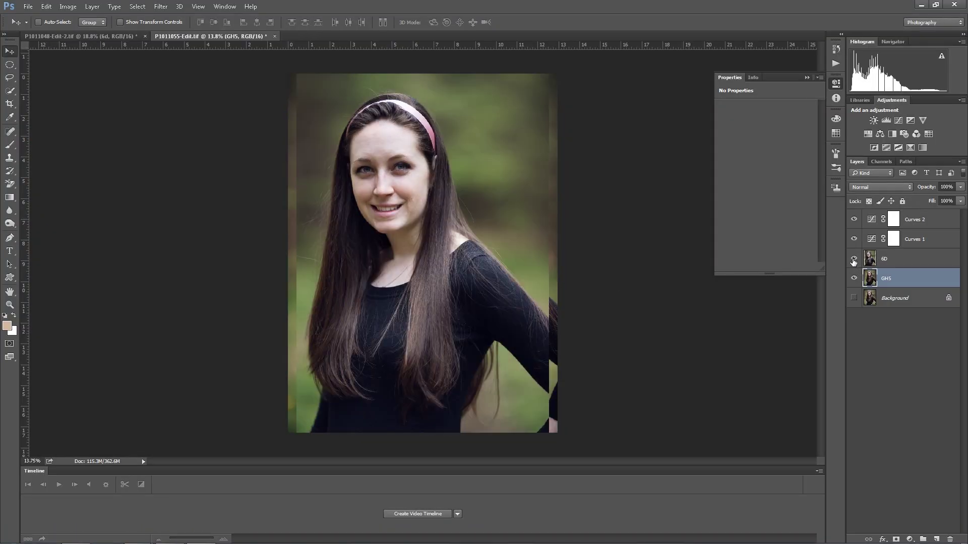
pyautogui.press('ctrl')
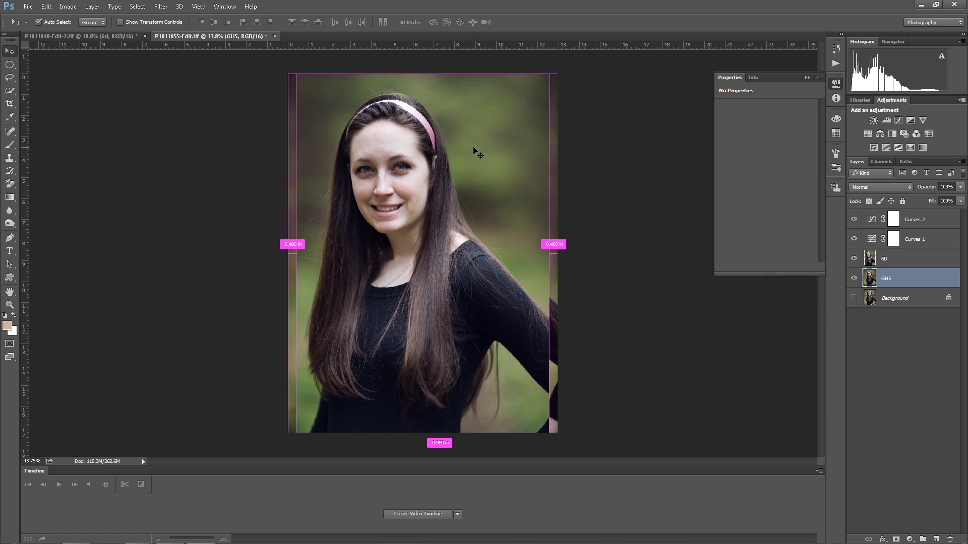
pyautogui.moveTo(474, 150); pyautogui.dragTo(562, 162)
pyautogui.press('alt')
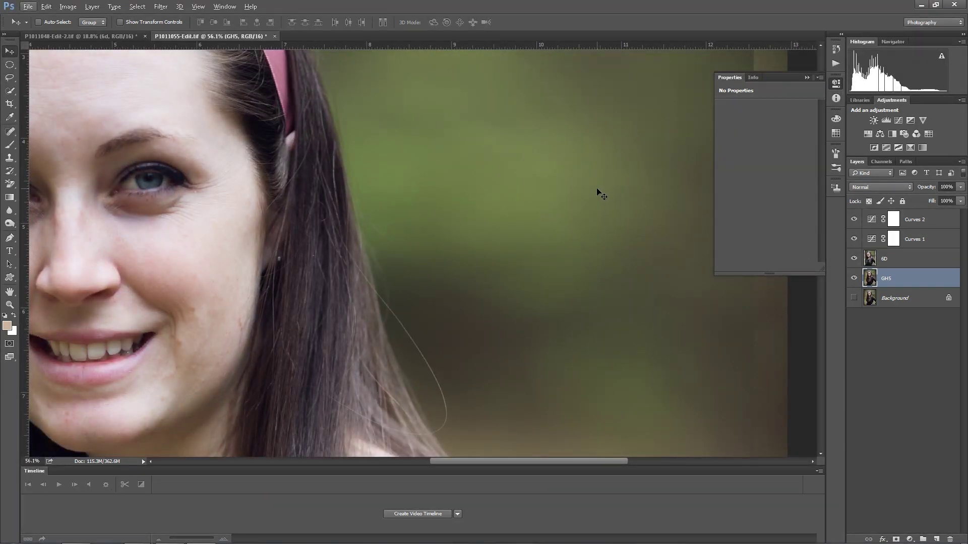
pyautogui.scroll(-5, 596, 190)
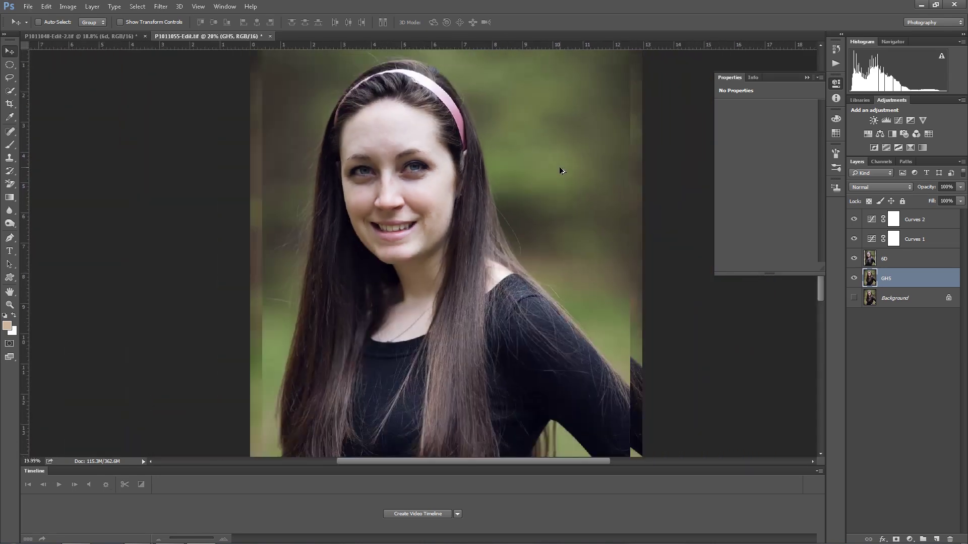
pyautogui.scroll(-2, 560, 170)
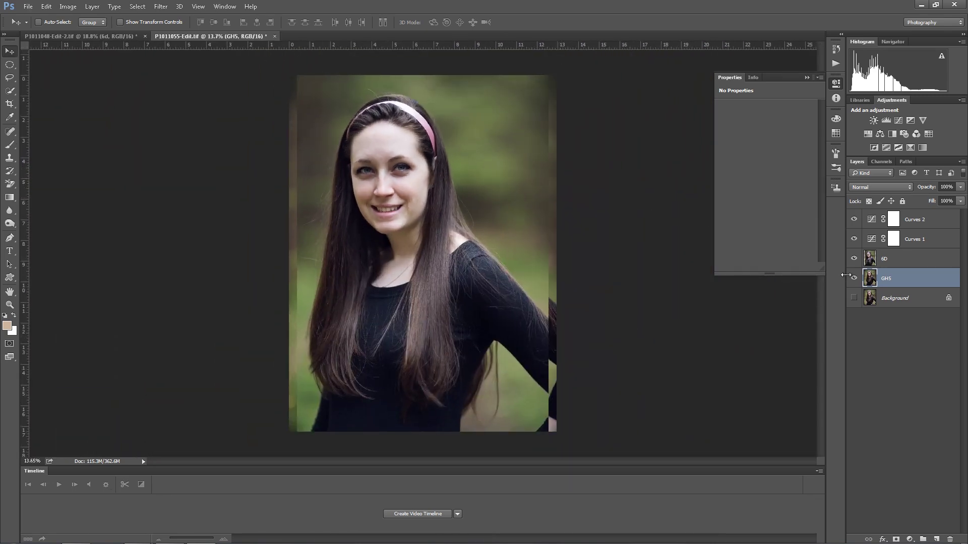
pyautogui.click(854, 259)
pyautogui.click(854, 259)
pyautogui.click(854, 259)
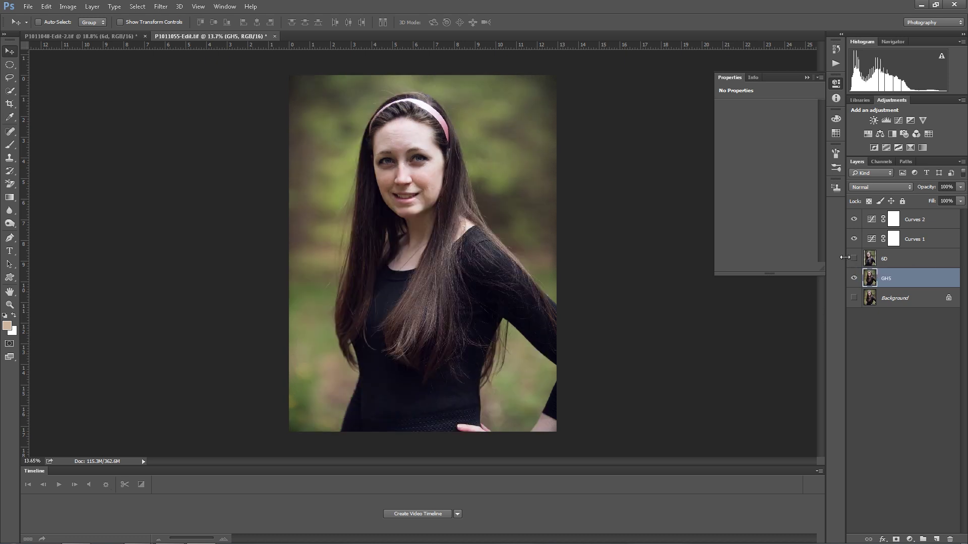
pyautogui.click(854, 259)
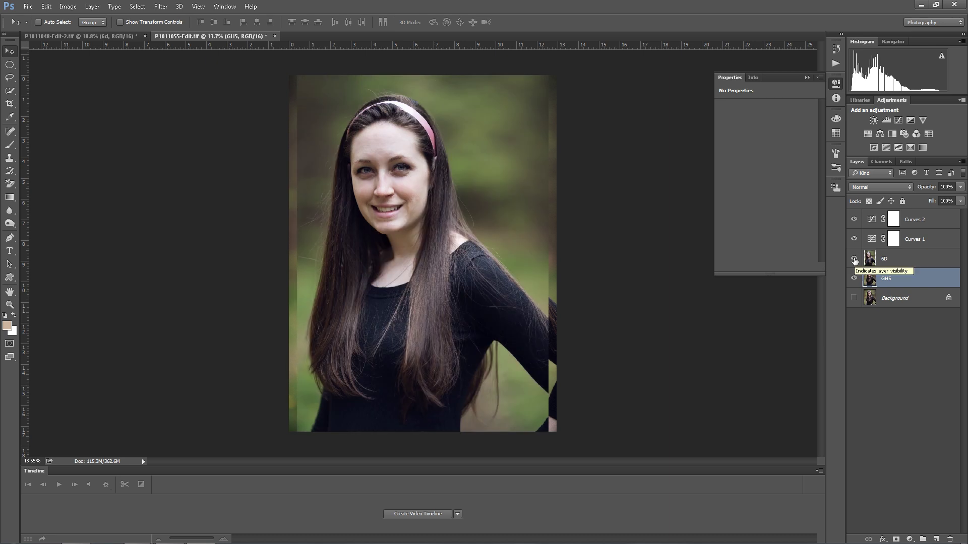
pyautogui.click(854, 260)
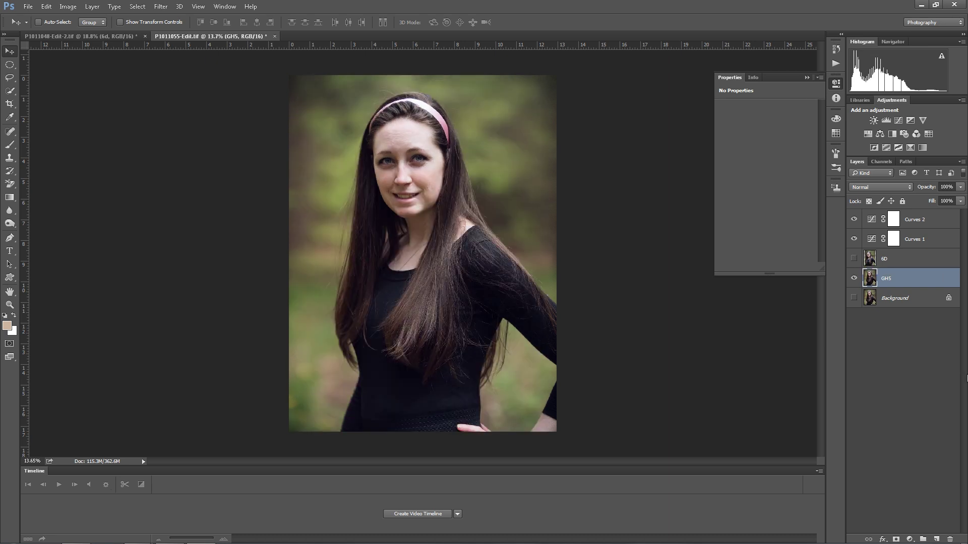